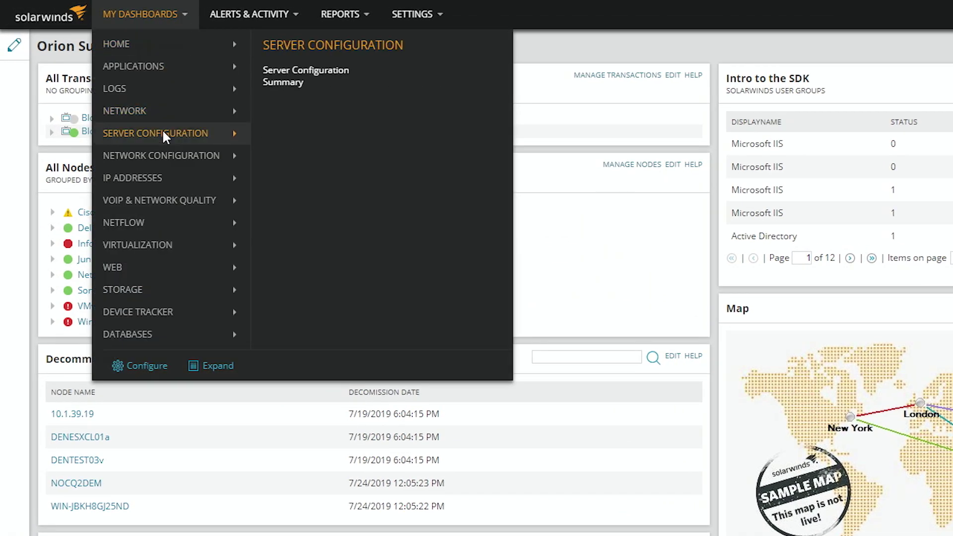
- Go from the Server Configuration Summary dashboard to Monitor Settings and select the IIS profile
{"action": "left_click", "coordinate": [311, 81]}
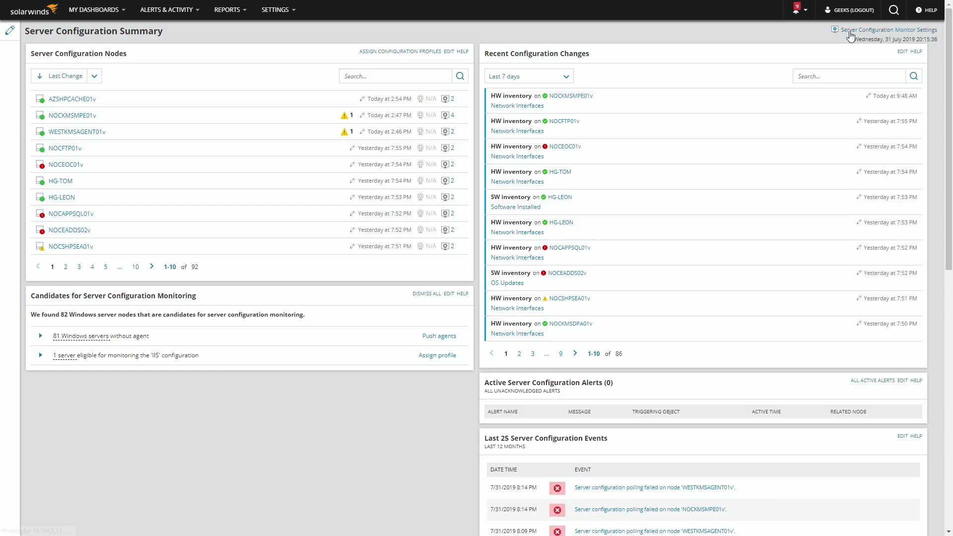
{"action": "left_click", "coordinate": [867, 31]}
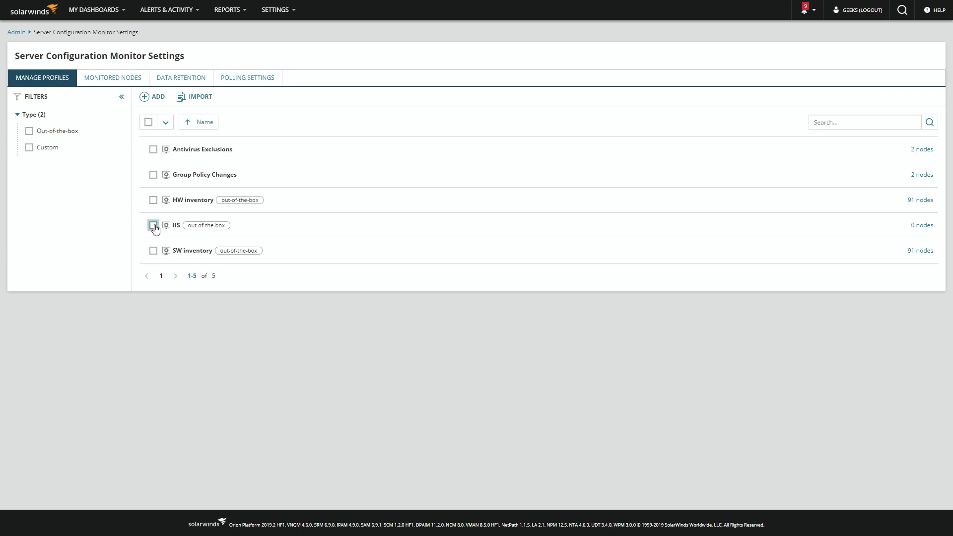
{"action": "left_click", "coordinate": [153, 225]}
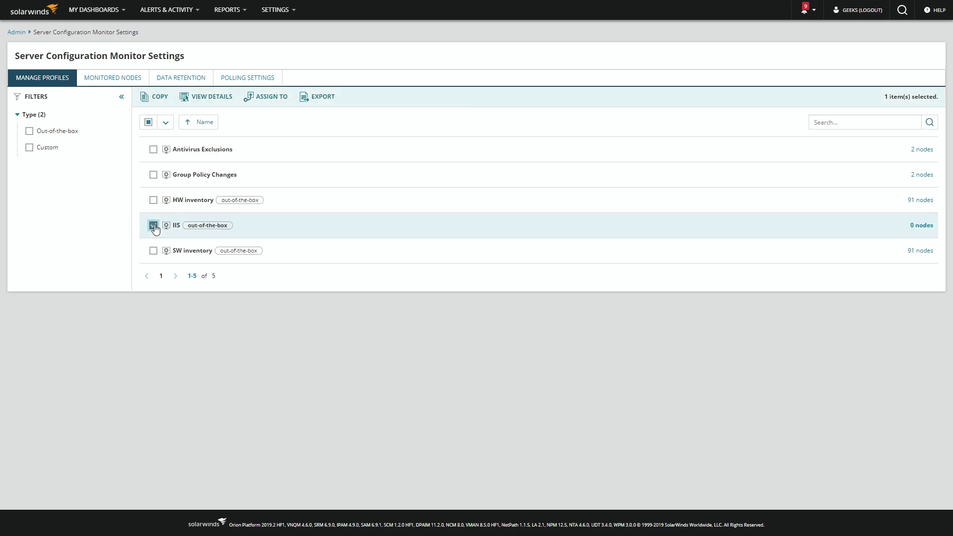
- Assign the IIS profile to node NOCKMSMPE01v and confirm the assignment
{"action": "left_click", "coordinate": [271, 97]}
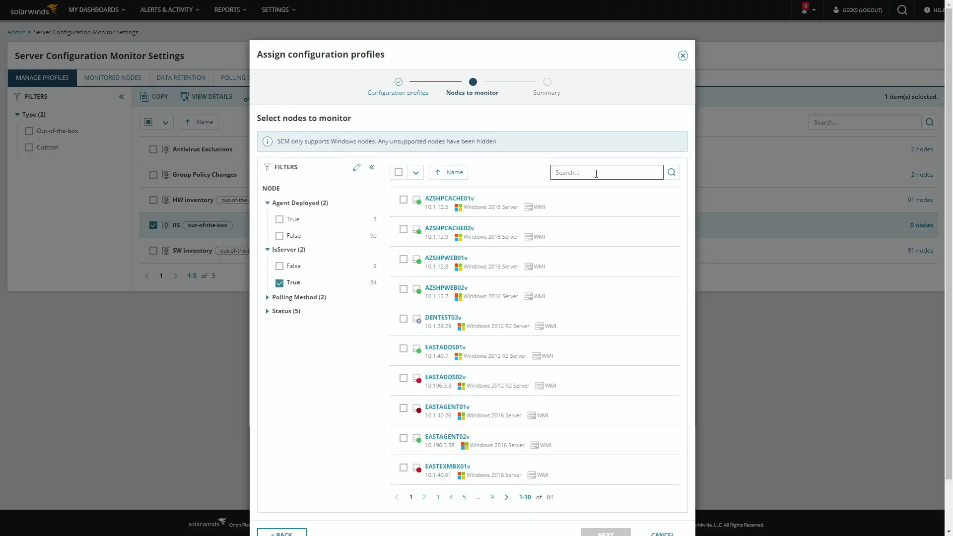
{"action": "type", "text": "MPE"}
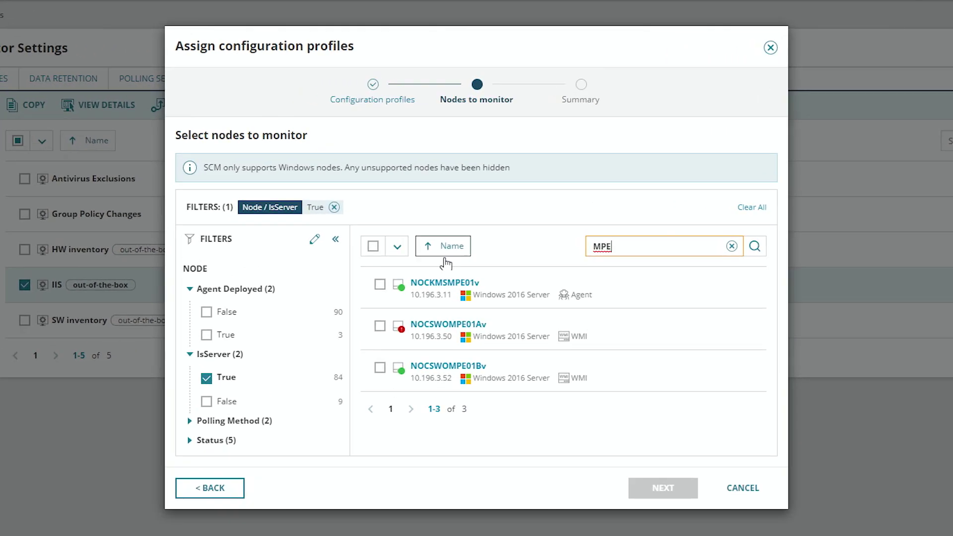
{"action": "left_click", "coordinate": [378, 286]}
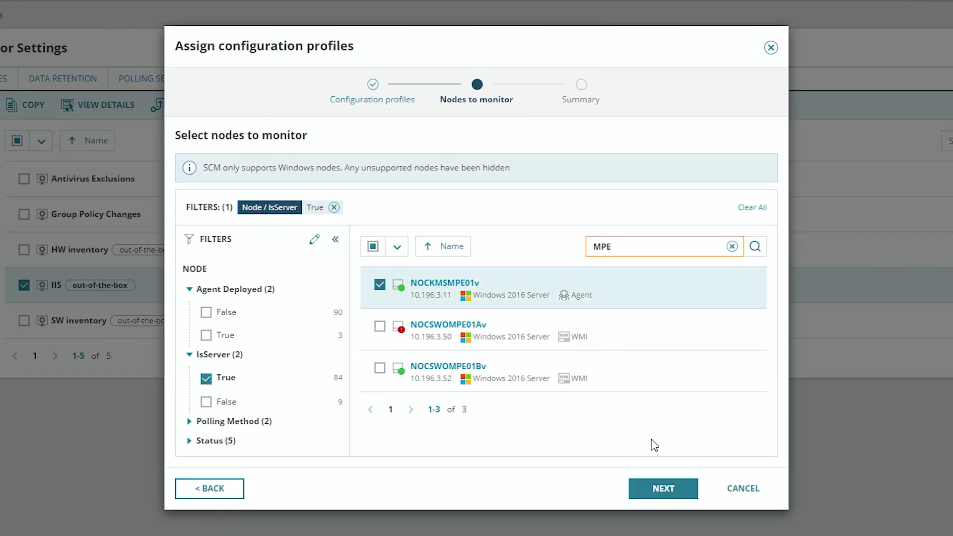
{"action": "left_click", "coordinate": [664, 488]}
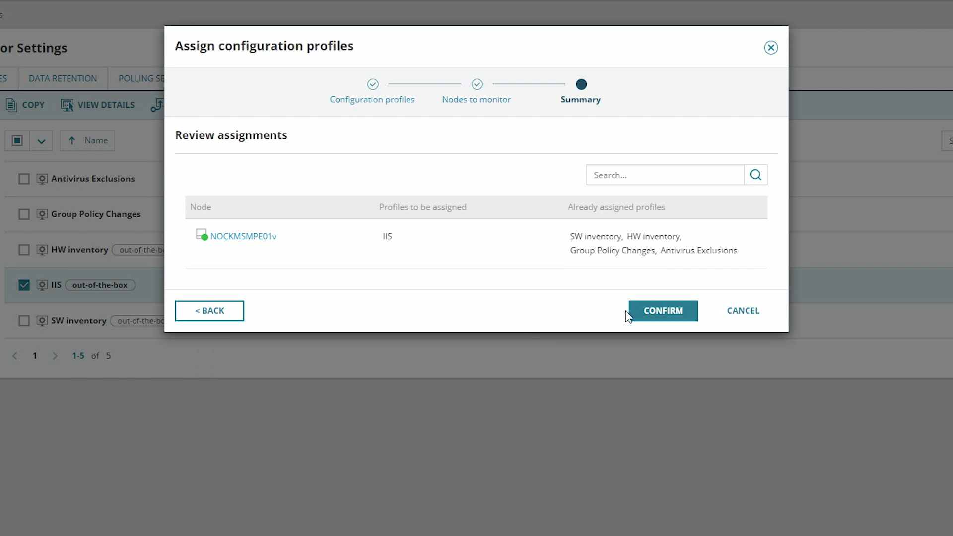
{"action": "left_click", "coordinate": [663, 312]}
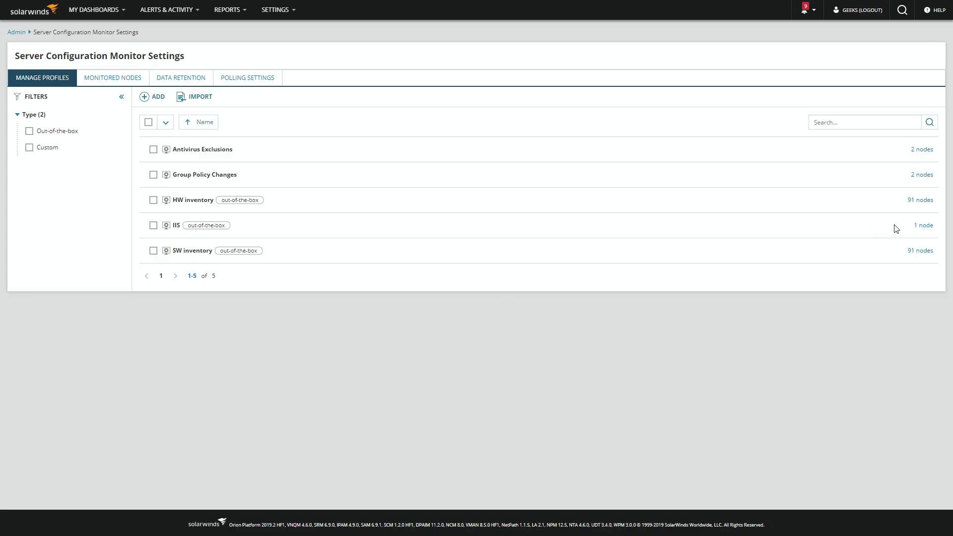
{"action": "left_click", "coordinate": [923, 225]}
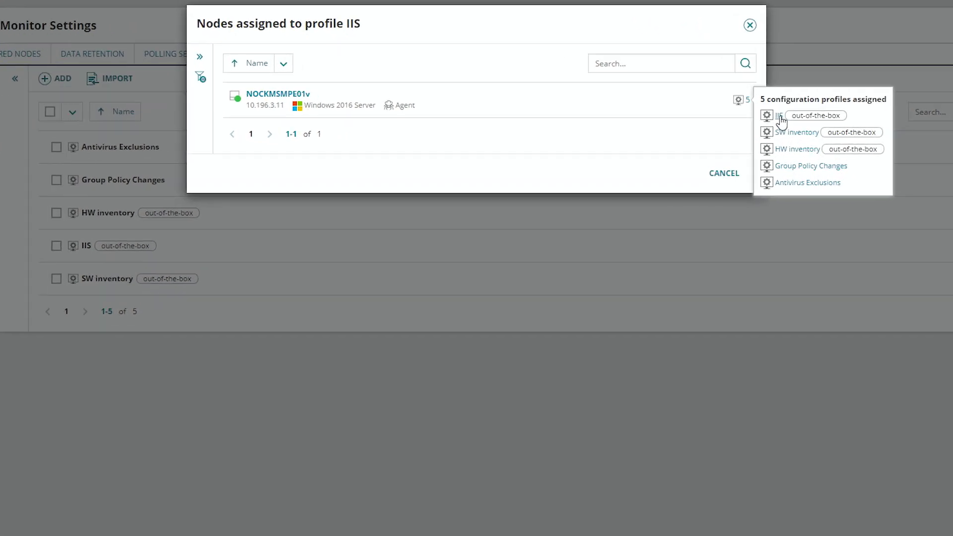
- Open the IIS profile details showing machine.config, applicationHost.config and its other monitored files
{"action": "left_click", "coordinate": [780, 116]}
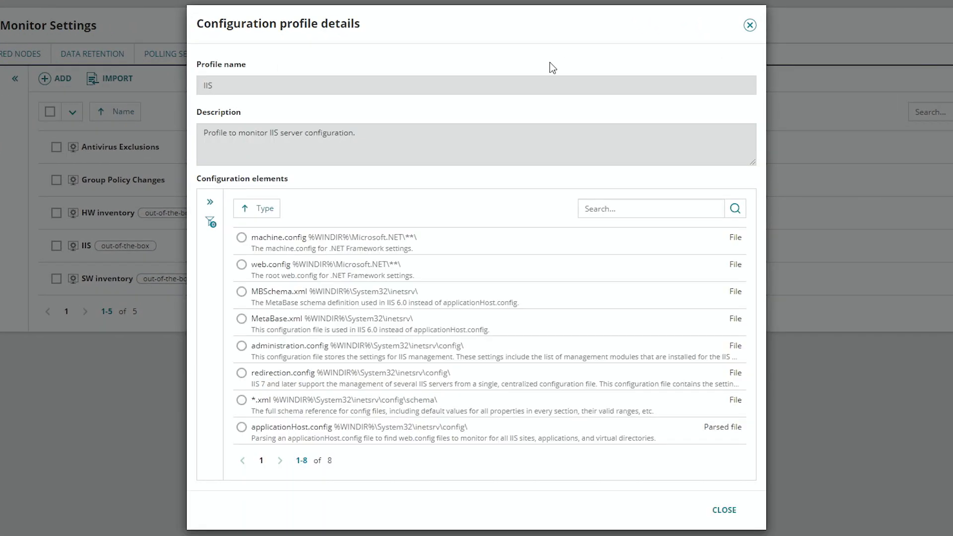